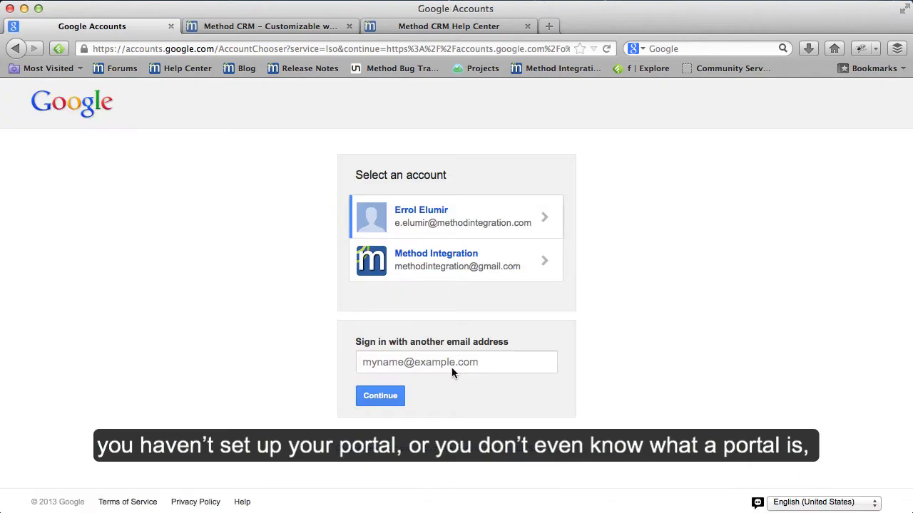
Step: Sign in with the first listed Google account and switch to the Method CRM Help Center tab
left_click(458, 224)
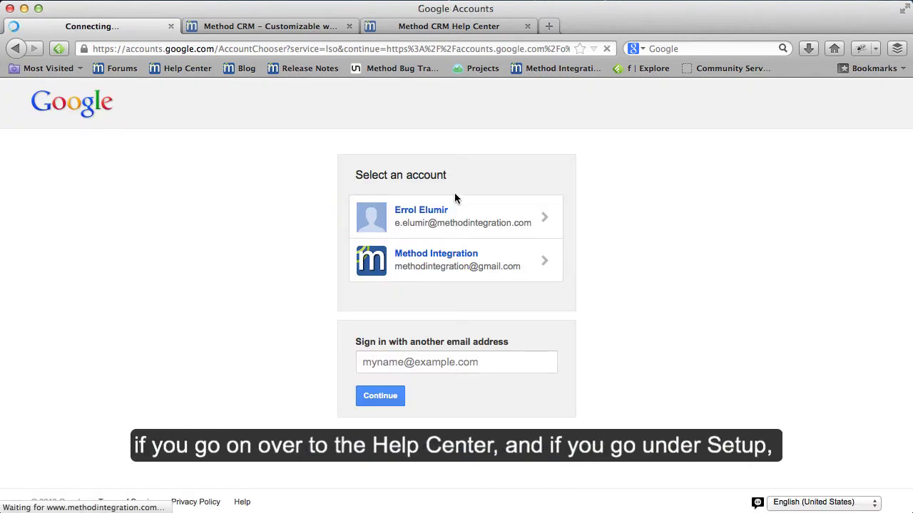
left_click(435, 27)
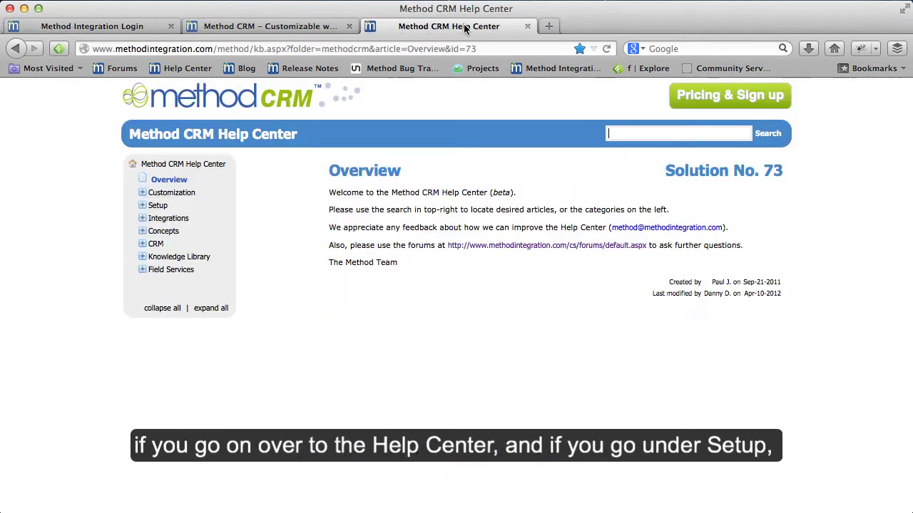
Step: Open the Setup your Portal help article at its Video Tutorial, then return to the CRM dashboard
left_click(162, 208)
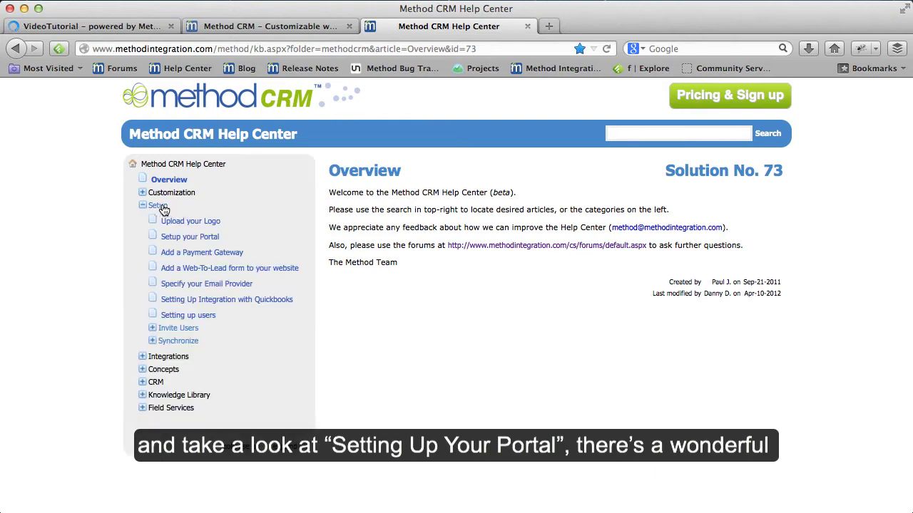
left_click(205, 242)
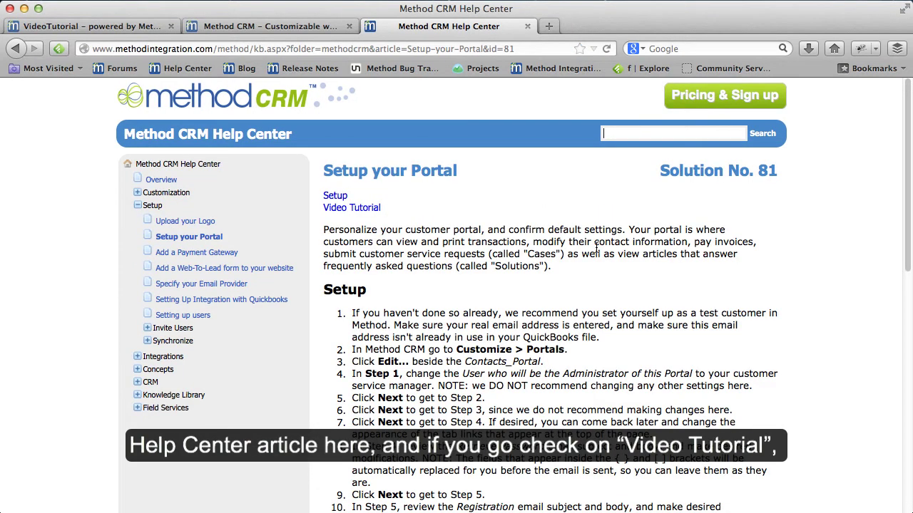
left_click(367, 207)
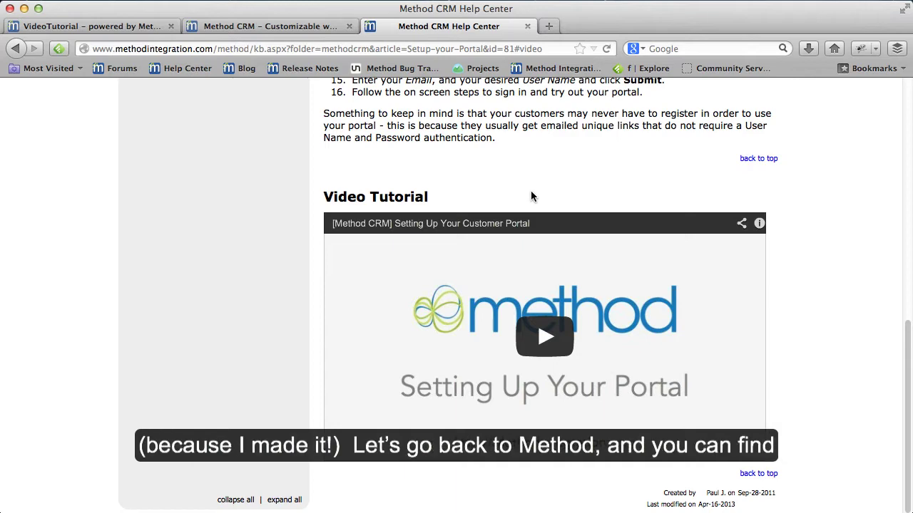
left_click(144, 27)
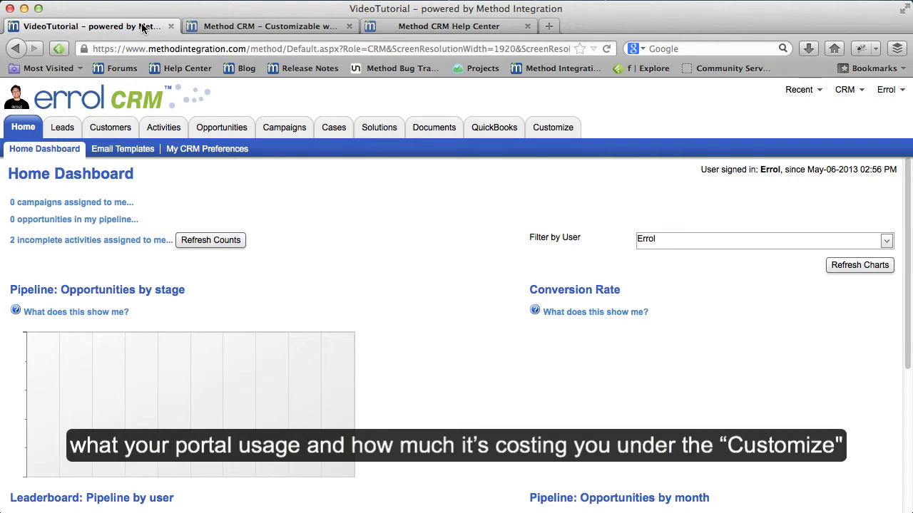
Step: Open My Account under Customize and show Portal Usage for the Method CRM Pro for QB Desktop app
left_click(550, 127)
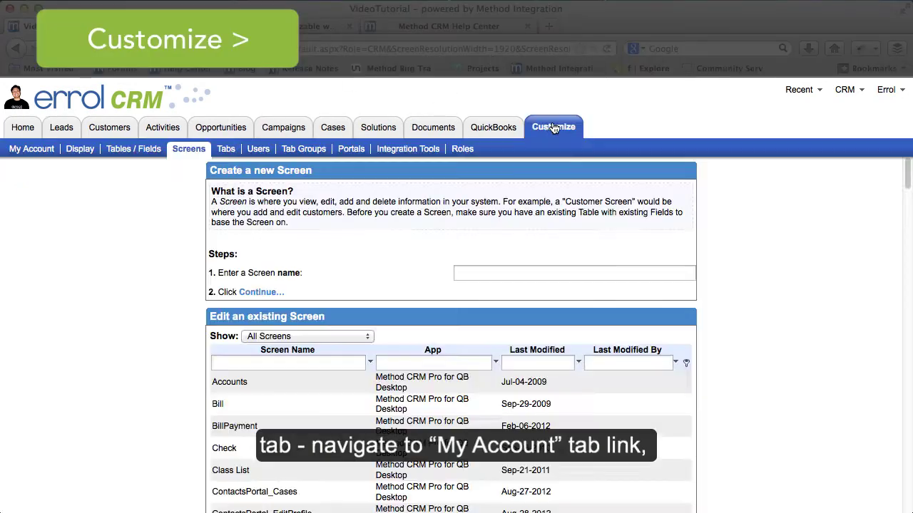
left_click(37, 152)
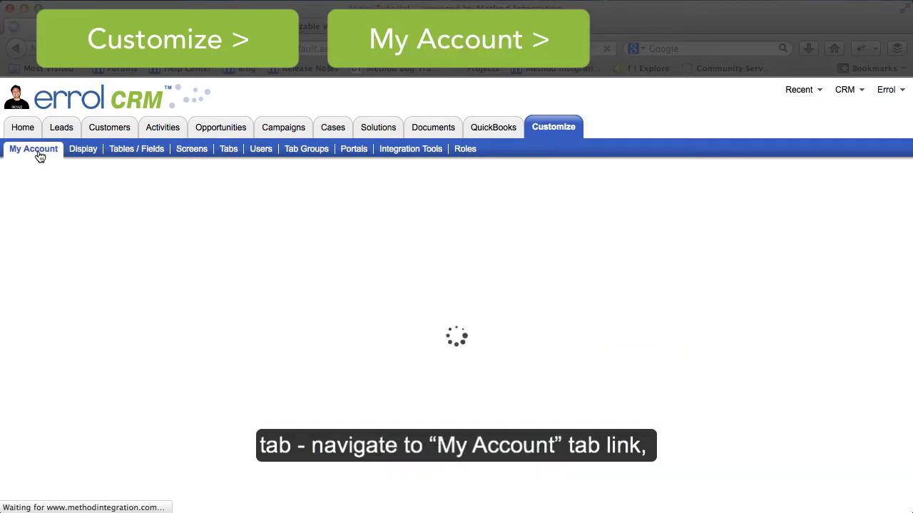
scroll(94, 264, "down", 3)
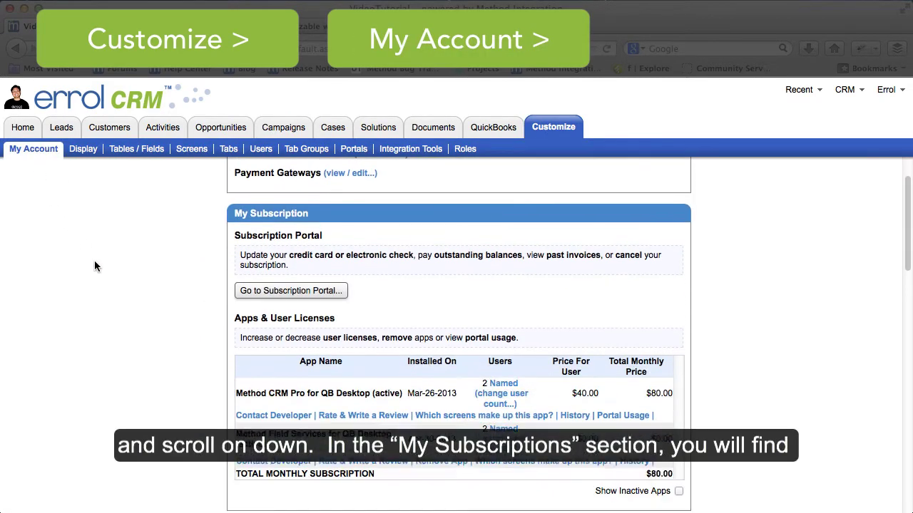
scroll(95, 266, "down", 3)
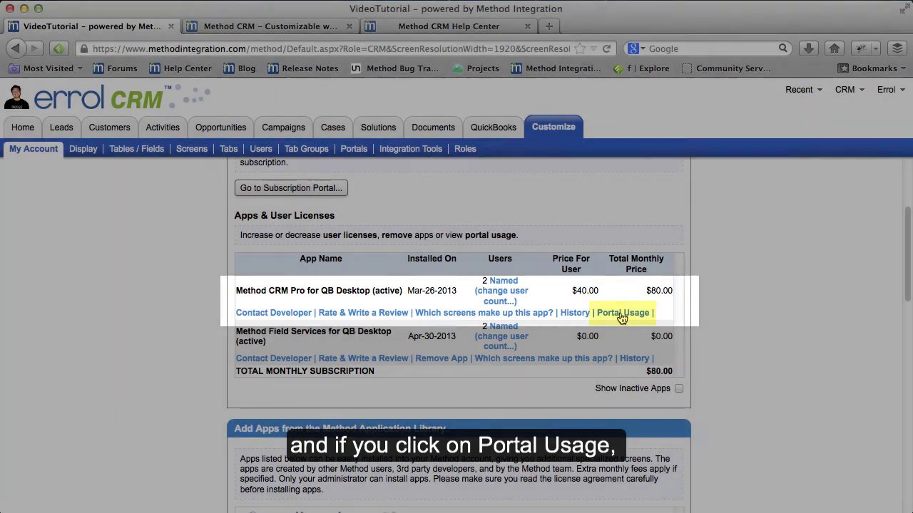
left_click(622, 312)
Step: Scroll down to review the Portal Usage table: 3 sessions costing $0.00
scroll(798, 340, "down", 3)
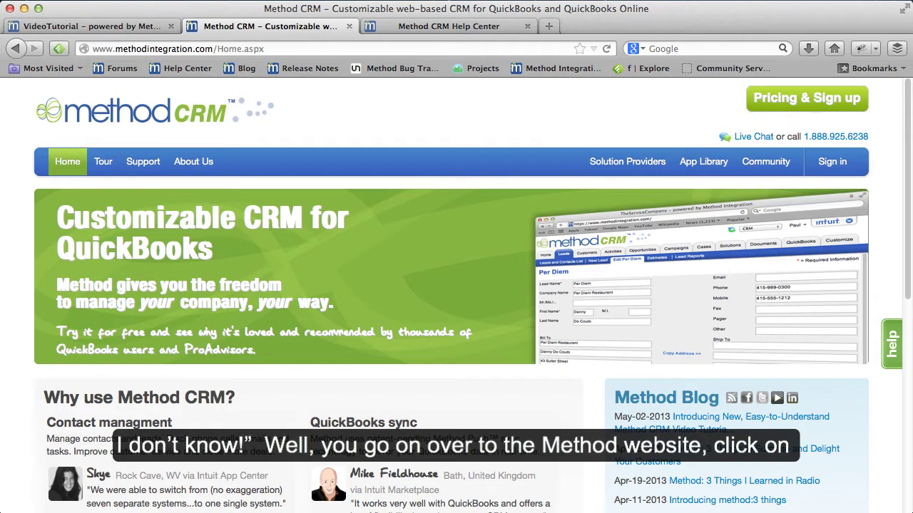
Step: Open the Pricing & Sign up page and scroll to the FAQ's Extra charges may apply note
left_click(809, 102)
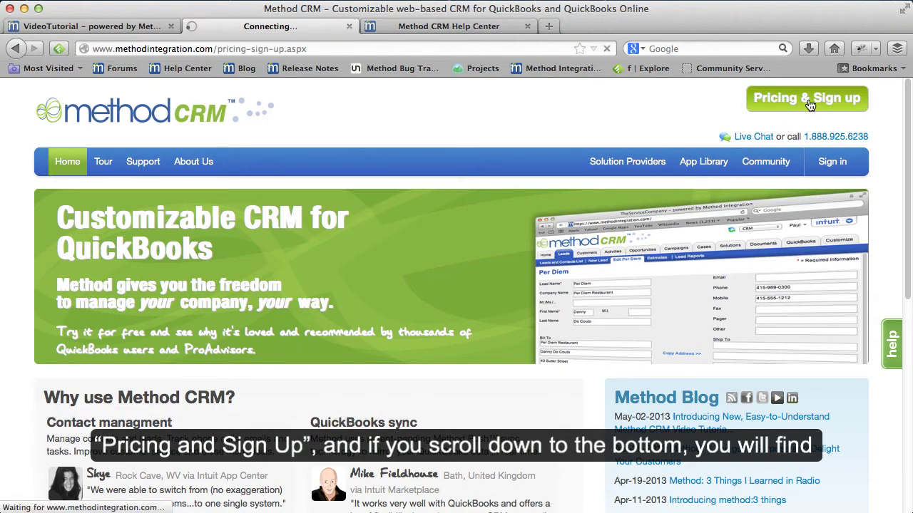
scroll(634, 343, "down", 20)
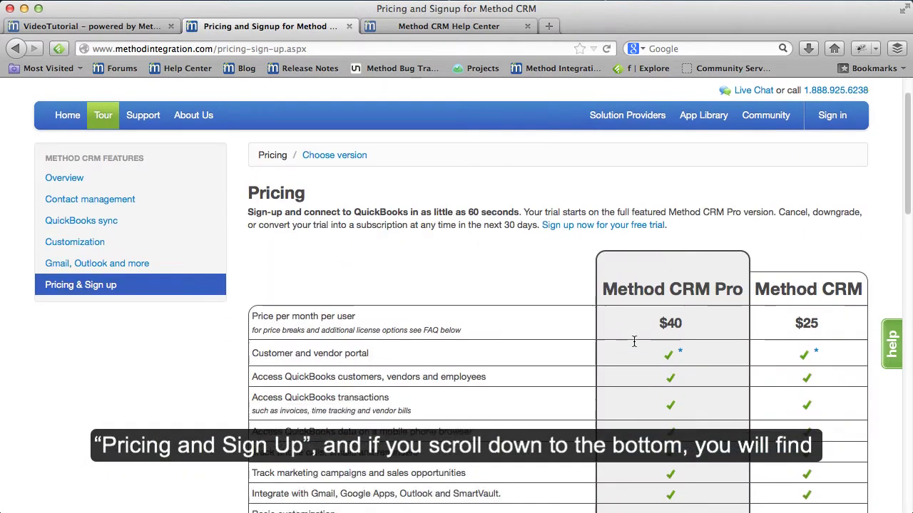
scroll(634, 342, "up", 5)
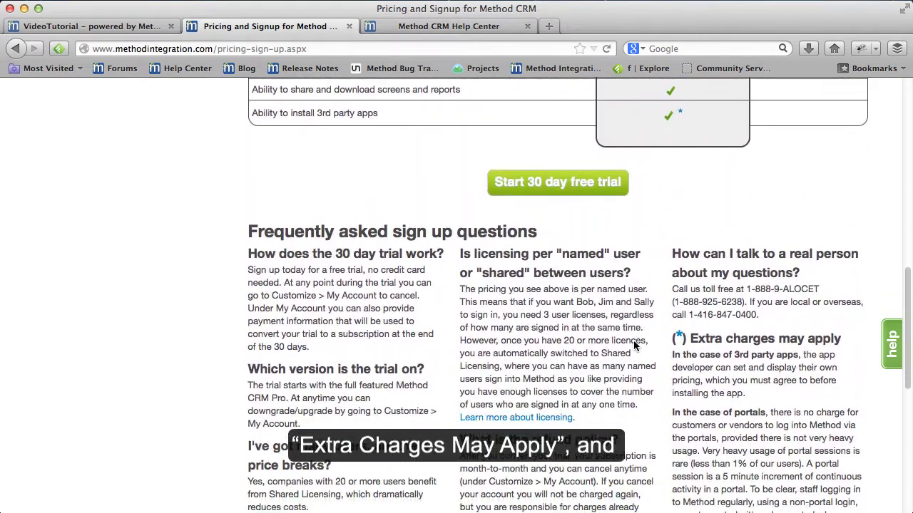
scroll(634, 342, "down", 3)
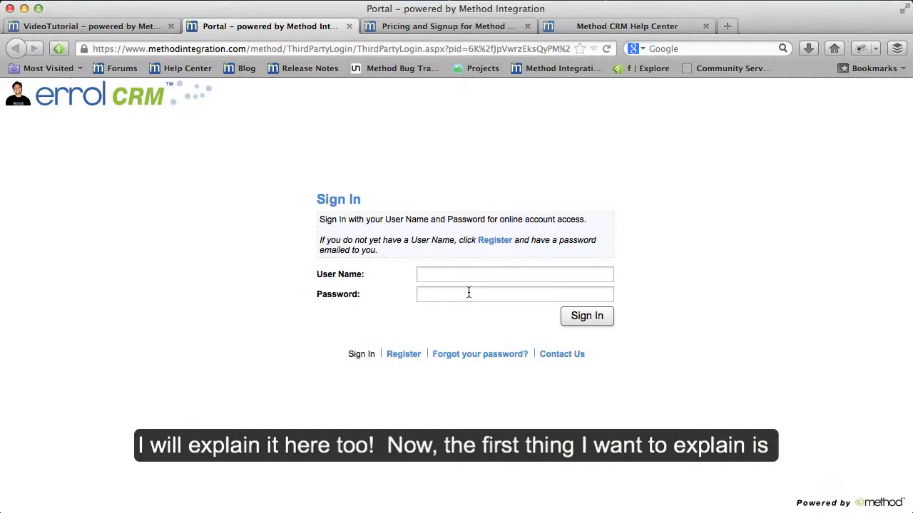
Step: Sign in to the customer portal with the portal user name and password
left_click(469, 276)
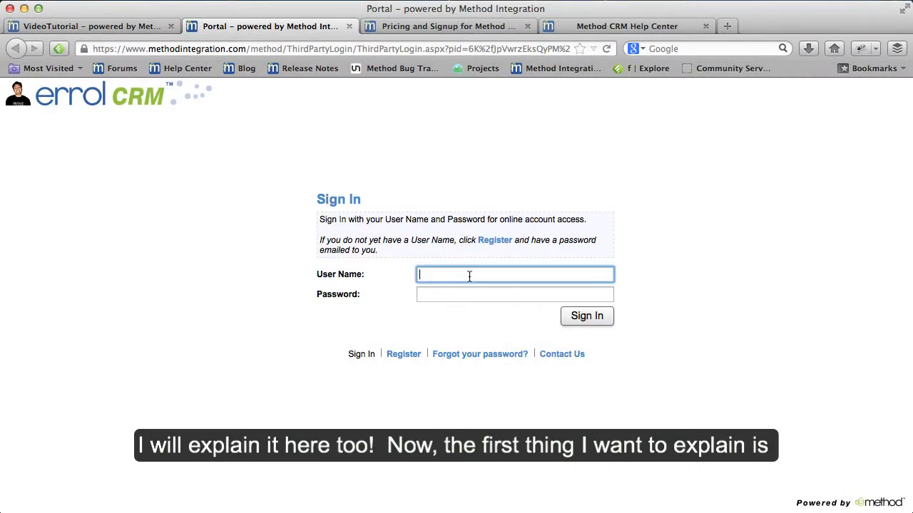
type("Elumir")
key("Tab")
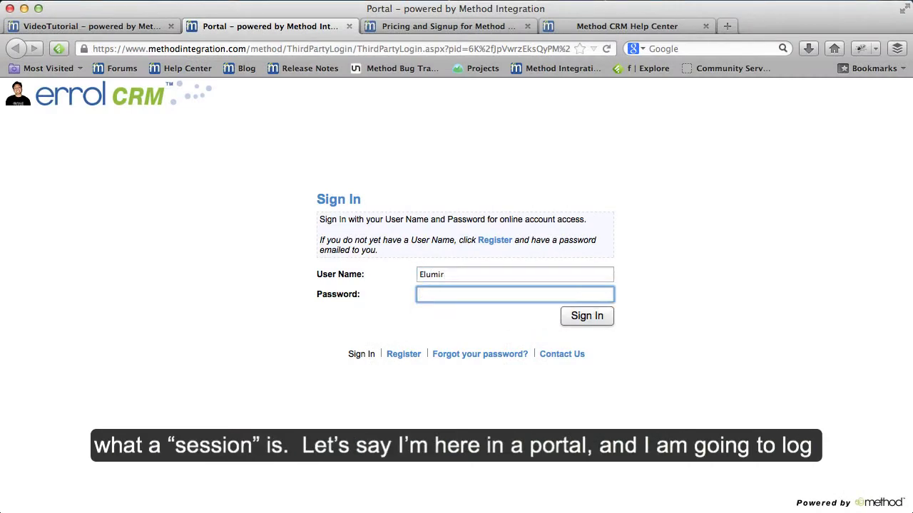
key("Return")
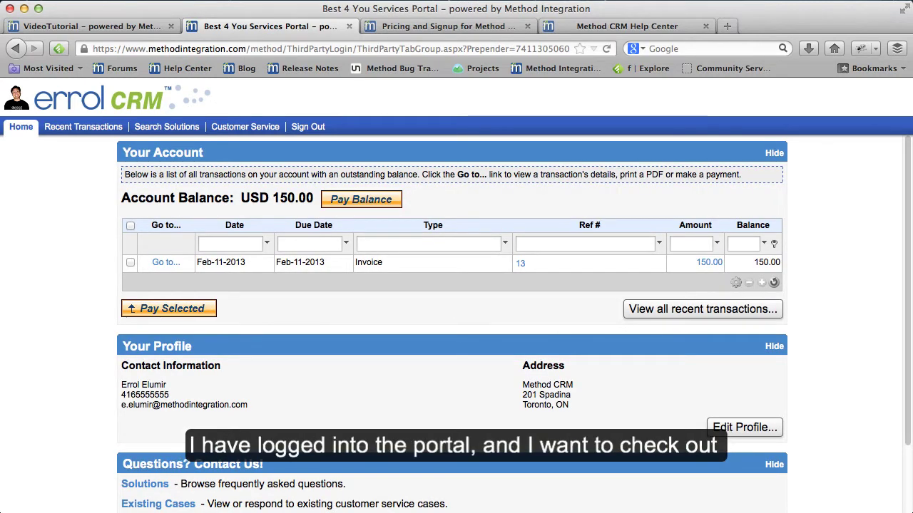
Step: Try the Type, Due Date and Date transaction filters, then open invoice 13's USD 150.00 details
left_click(424, 239)
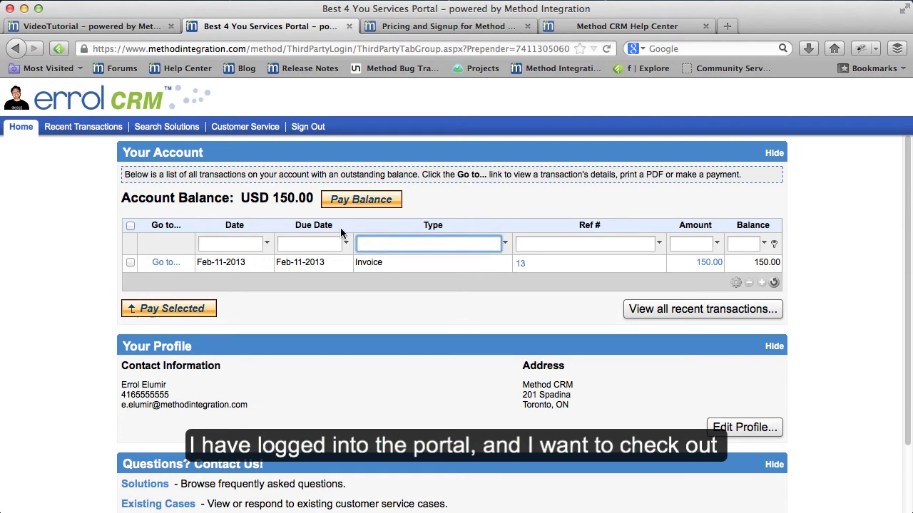
left_click(319, 241)
left_click(219, 246)
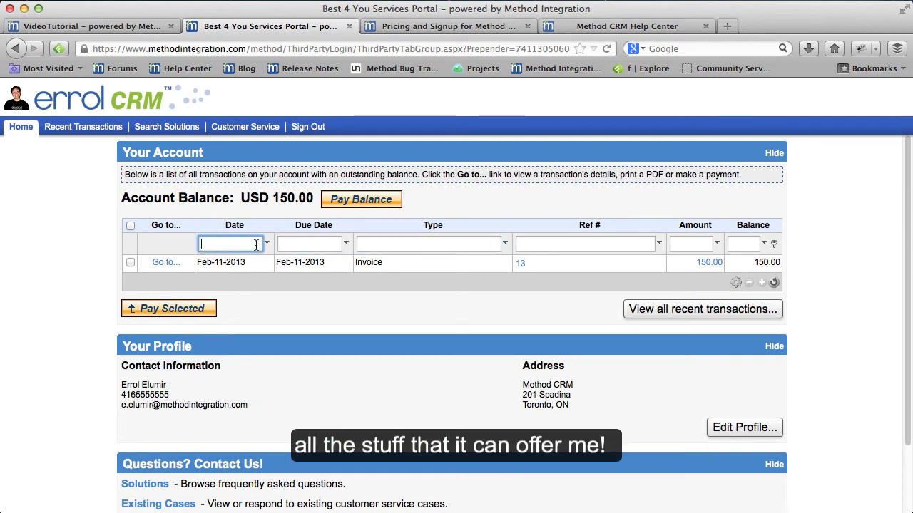
left_click(451, 244)
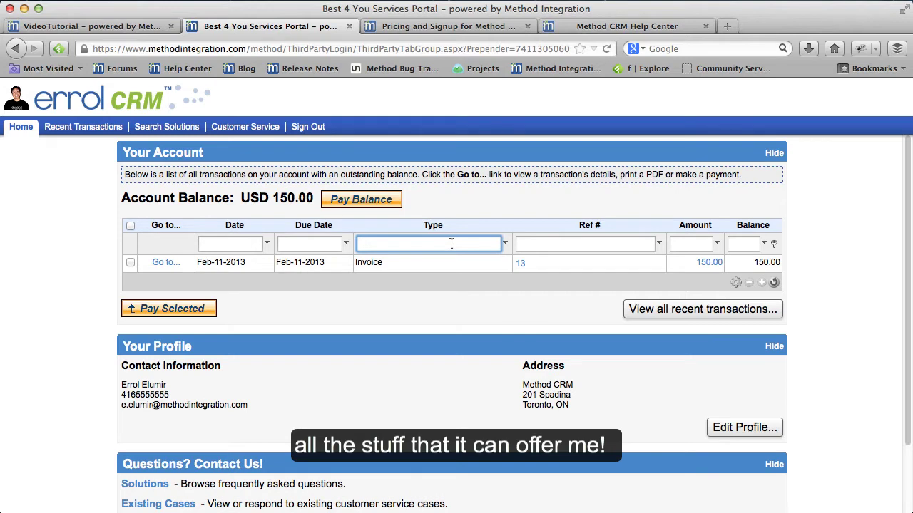
left_click(164, 263)
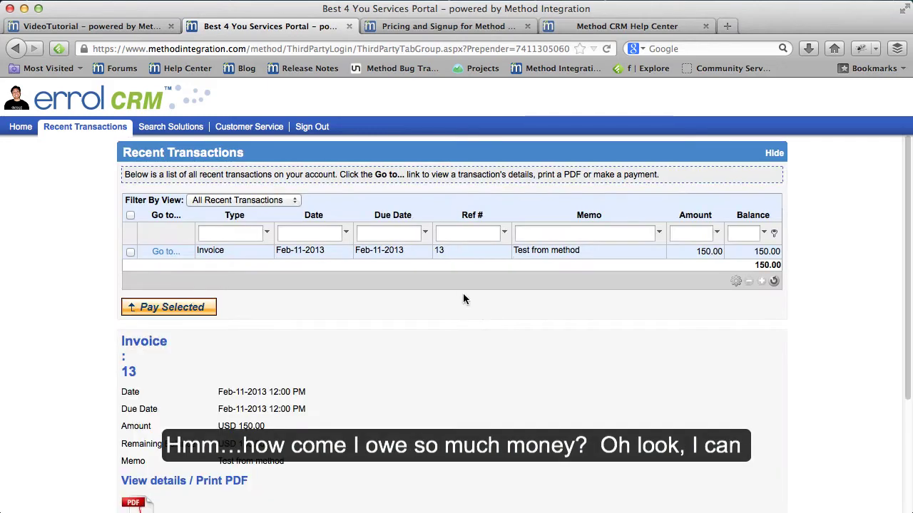
Step: Try the Solutions title search, then start a new Question case from Customer Service
scroll(409, 314, "down", 4)
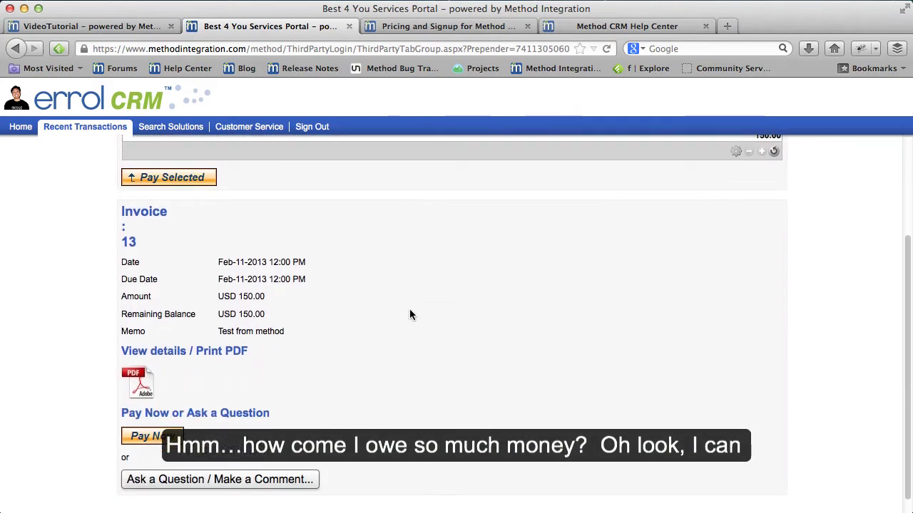
scroll(365, 324, "up", 4)
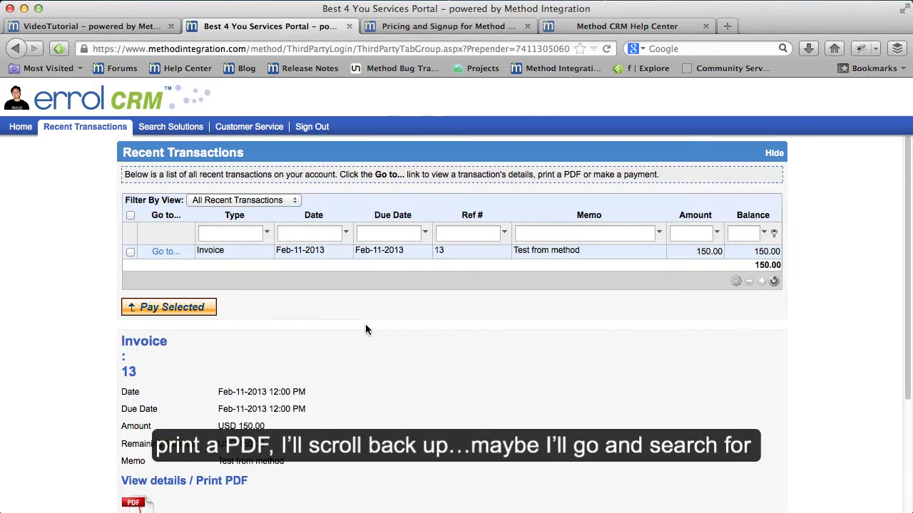
left_click(185, 127)
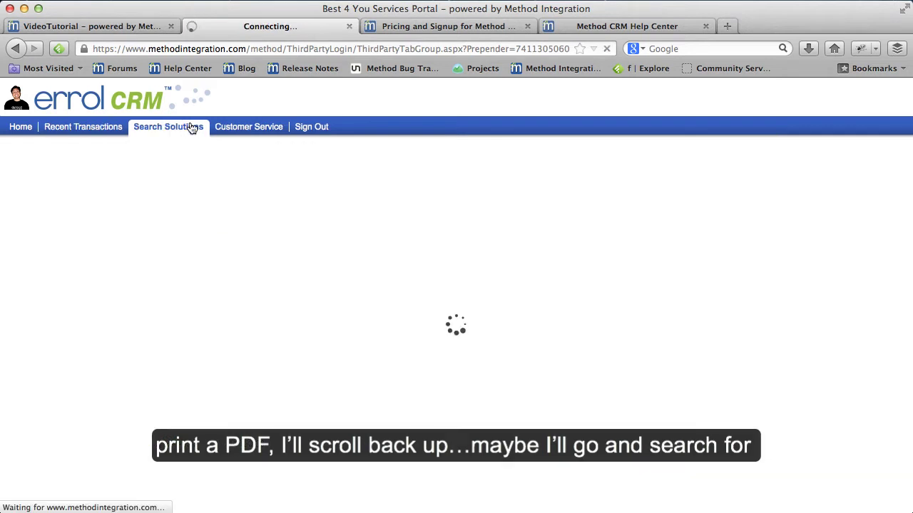
left_click(375, 226)
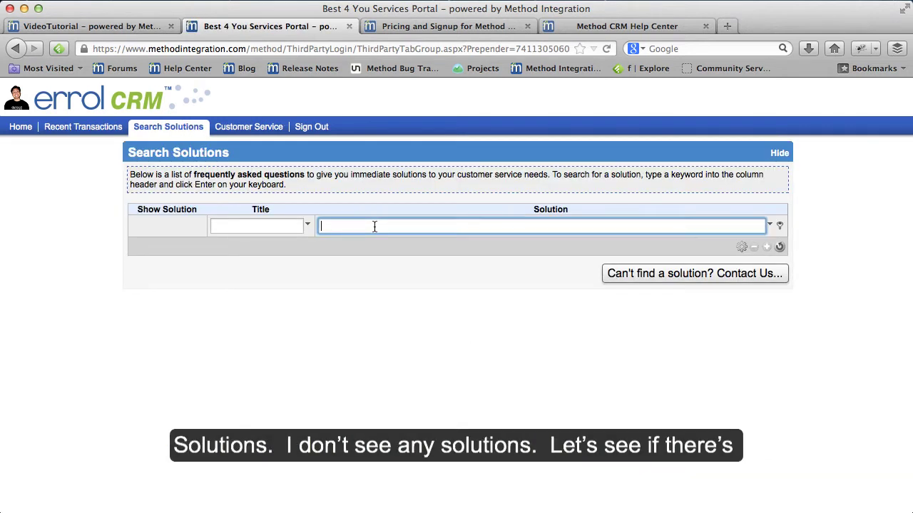
left_click(277, 226)
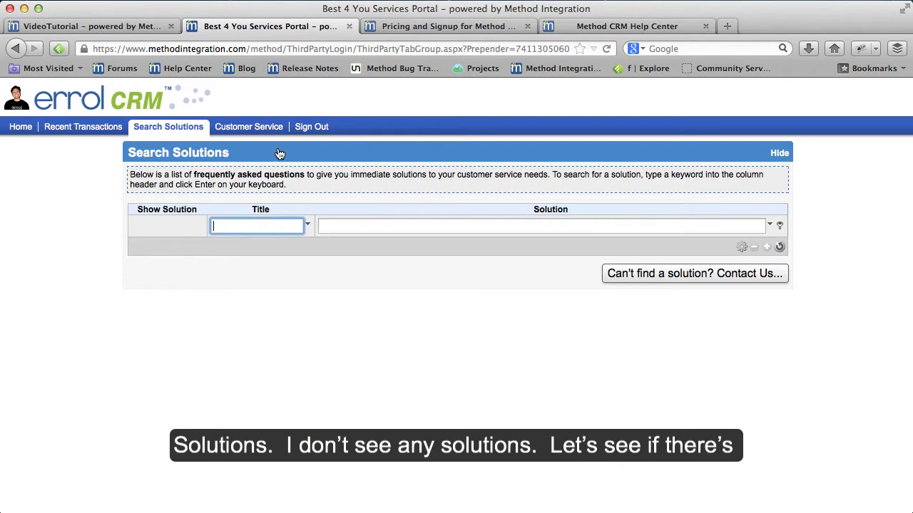
left_click(261, 129)
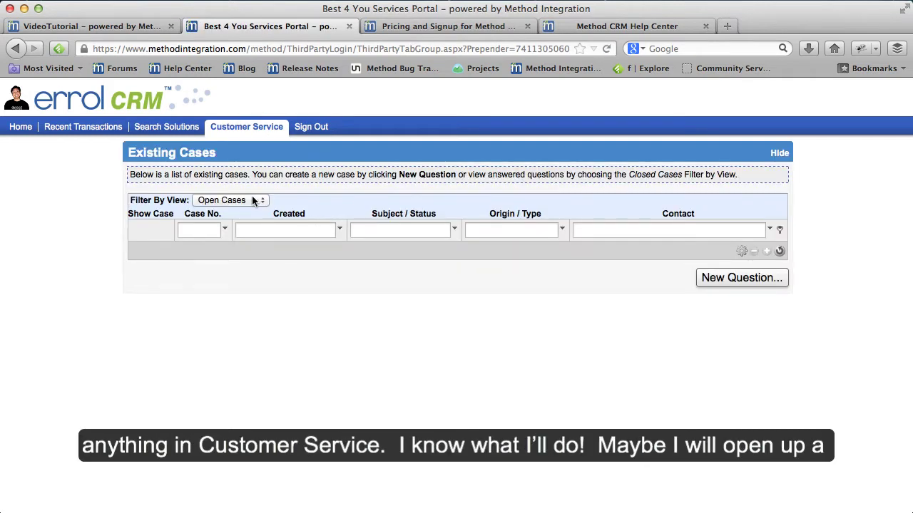
left_click(711, 279)
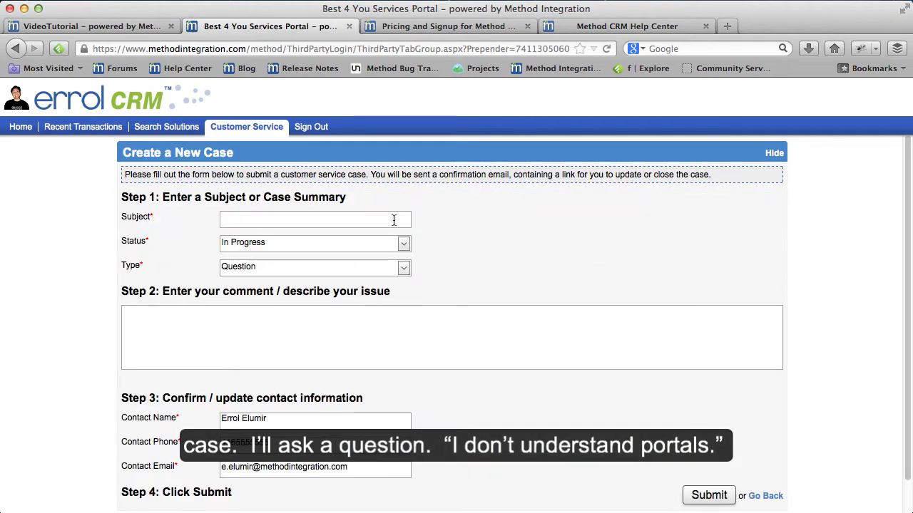
Step: Enter 'Portals' as the case subject, focus the comment box, and switch to Sketch
type("Portals")
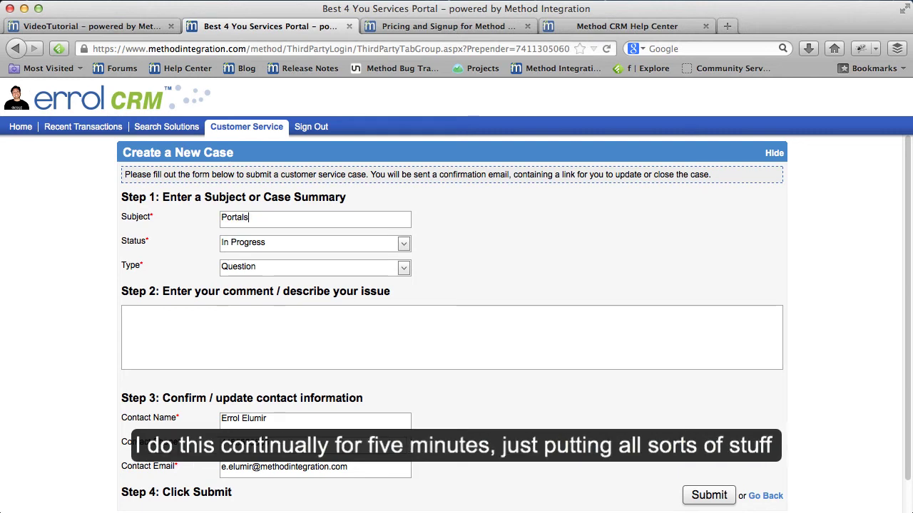
left_click(331, 336)
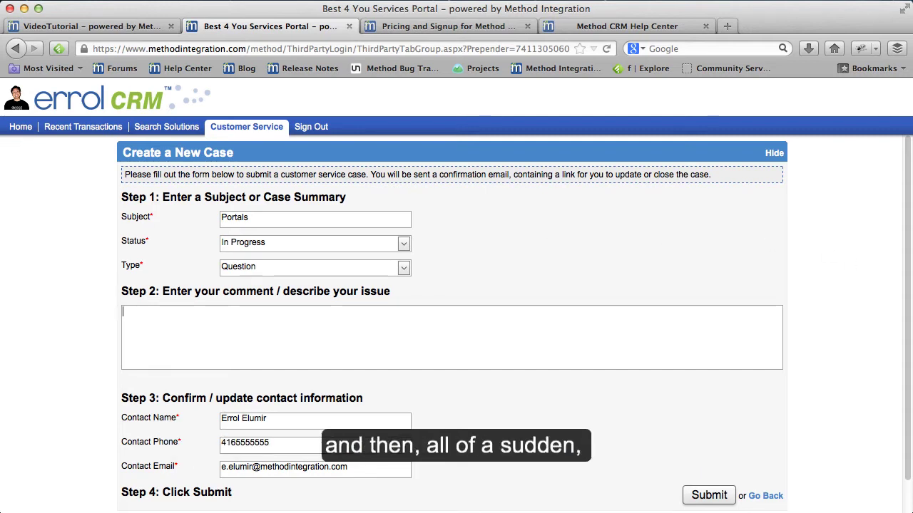
key("super+Tab")
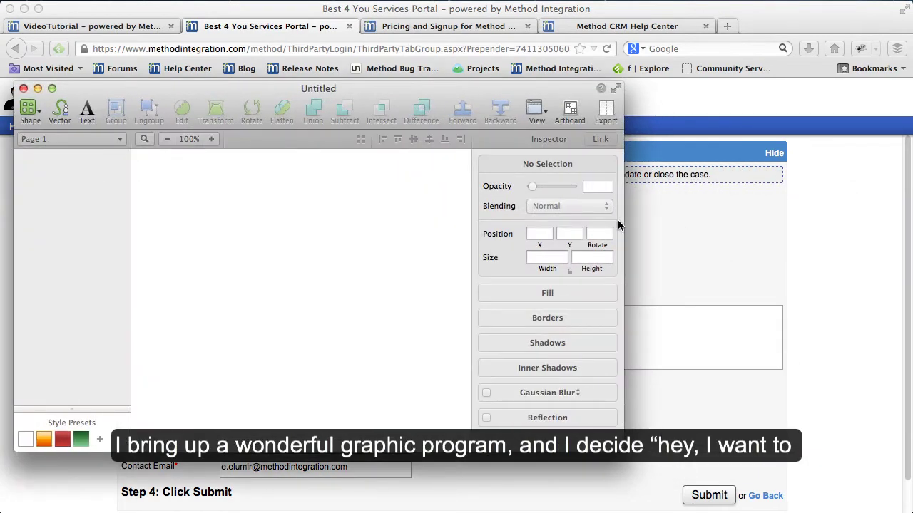
Step: Draw a closed donkey outline with ears, legs and tail using the Vector tool, filled grey
key("v")
left_click(255, 257)
left_click(278, 219)
left_click(285, 251)
left_click(271, 259)
left_click(236, 259)
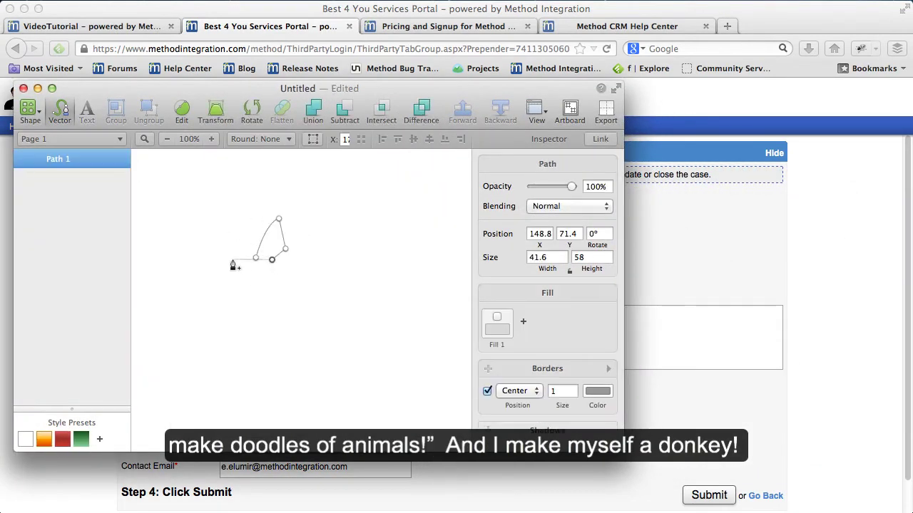
left_click(207, 236)
left_click(236, 268)
left_click(234, 329)
left_click(273, 295)
left_click(313, 327)
left_click(324, 386)
left_click(337, 324)
left_click(386, 324)
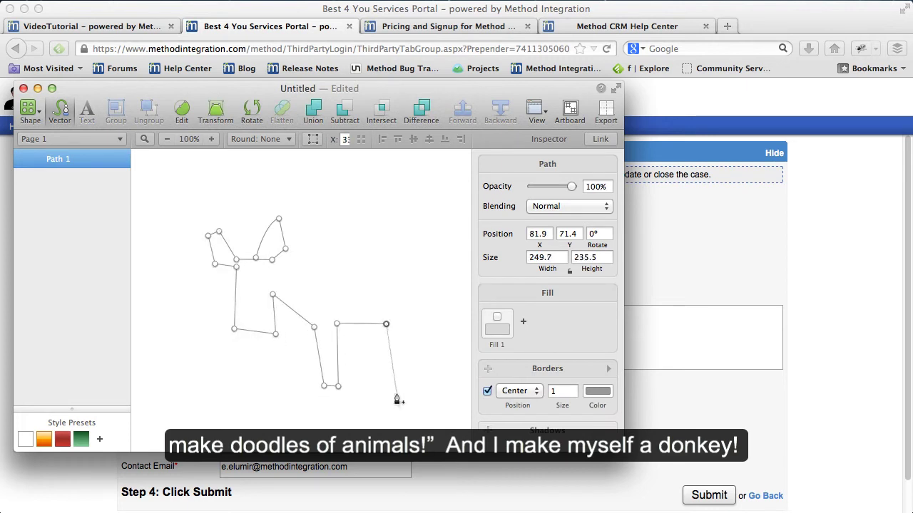
left_click(425, 393)
left_click(398, 285)
left_click(432, 276)
left_click(389, 264)
left_click(346, 288)
left_click(298, 286)
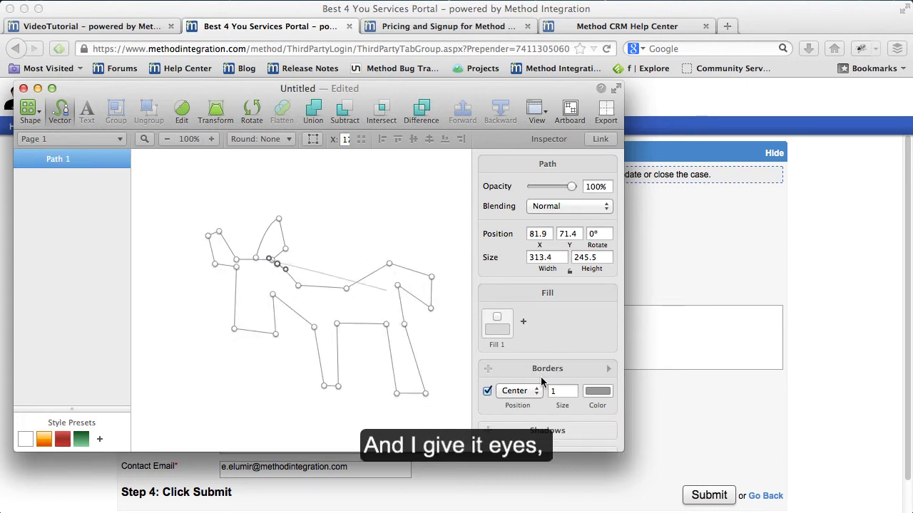
left_click(264, 258)
left_click(498, 316)
Step: Draw two oval eyes on the donkey's face and fill them white
key("o")
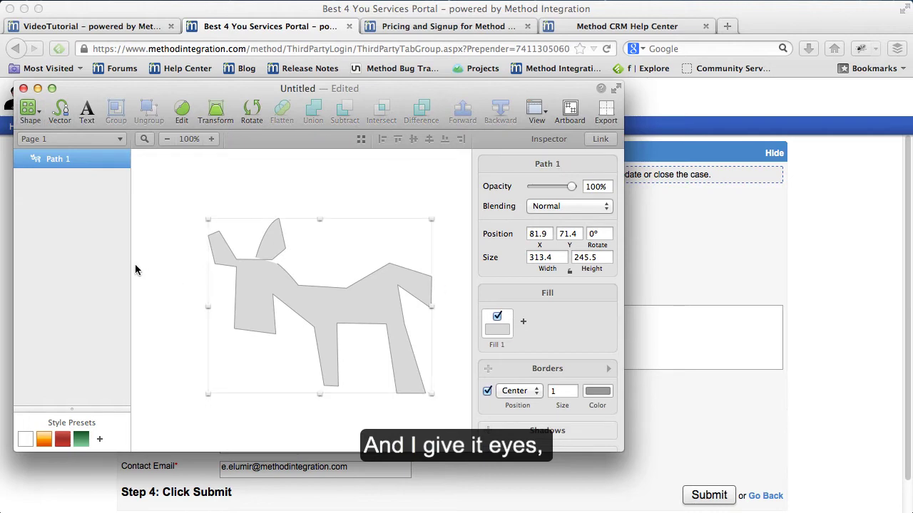
mouse_move(230, 269)
left_mouse_down()
mouse_move(257, 296)
mouse_move(249, 282)
mouse_move(270, 283)
mouse_move(263, 366)
mouse_move(271, 282)
left_mouse_up()
left_click(497, 324)
scroll(547, 357, "down", 2)
left_click(491, 399)
left_click(331, 232)
left_click(495, 320)
left_click(580, 400)
left_click(243, 283)
Step: Add black pupils onto the white eyes, then hide Sketch to reveal the case form
left_click(579, 399)
left_click(270, 282)
left_click(243, 282, "shift")
left_click(491, 400)
left_click(293, 383)
left_click_drag(249, 366, 243, 279)
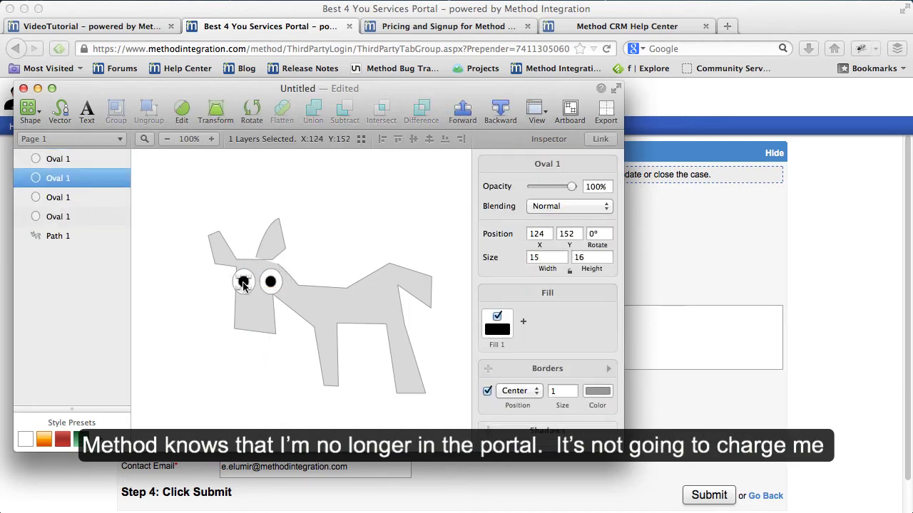
left_click(320, 261)
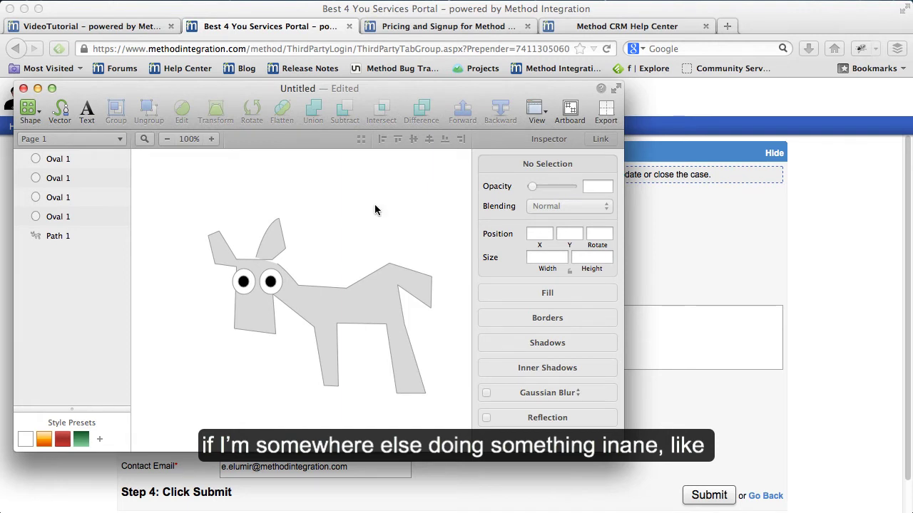
left_click(852, 219)
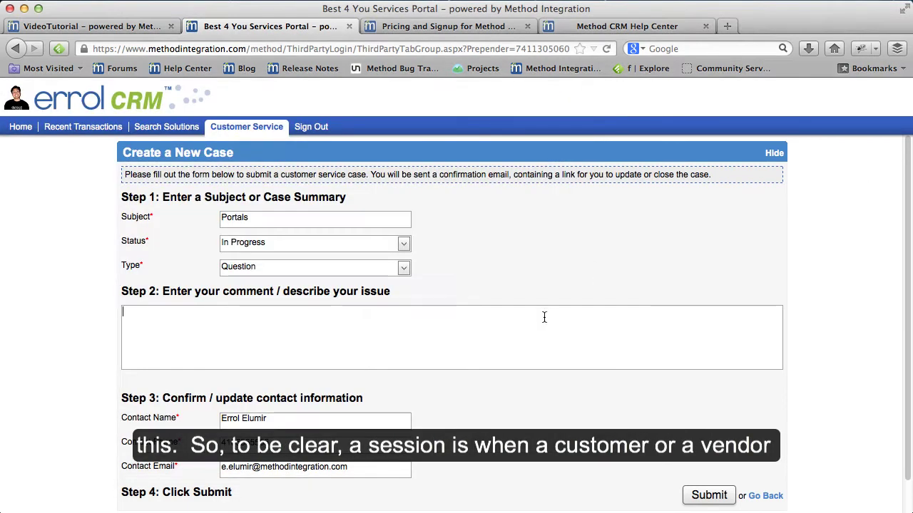
Step: Write the comment 'Help! I don't understand portals.', adding lines about pricing and the portal gun
left_click(544, 317)
type("Help! I don't understand portals.")
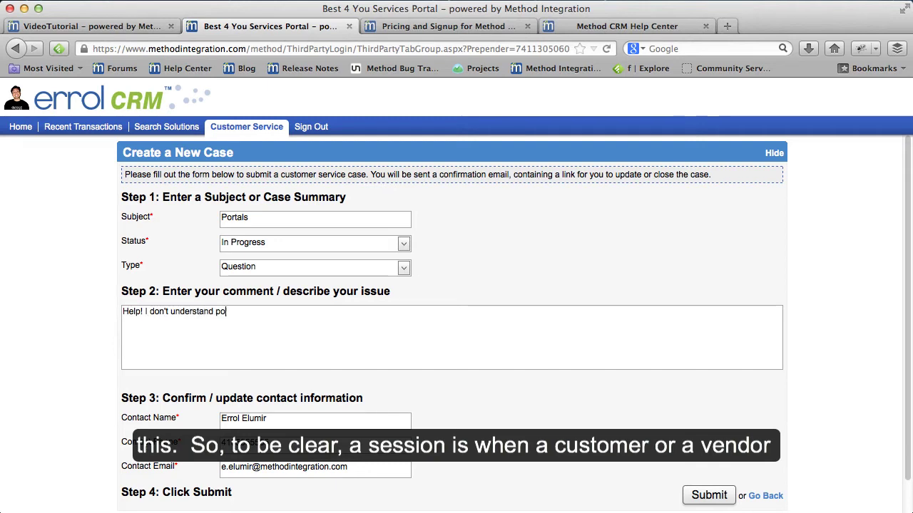
key("Return")
key("Return")
type("Or pricing.")
key("Return")
key("Return")
type("Or how ")
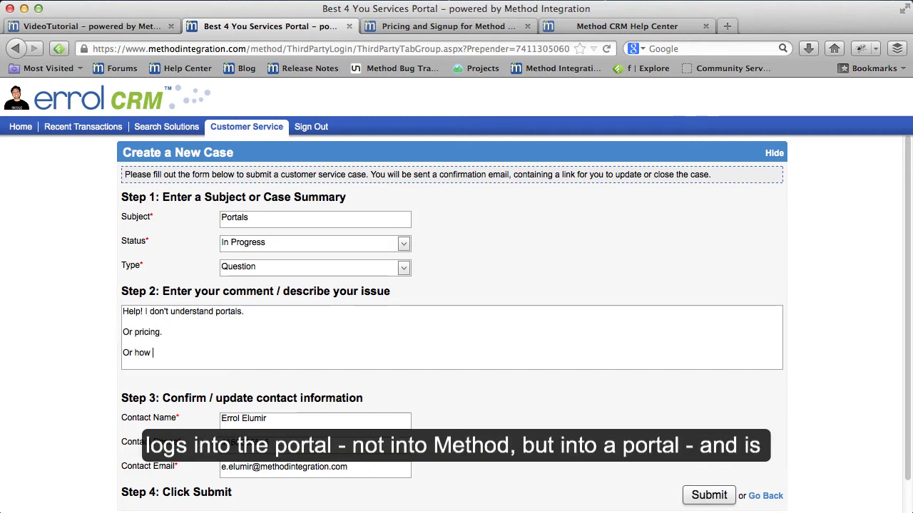
type("my portal gun works!")
key("Return")
key("Return")
type("An d G")
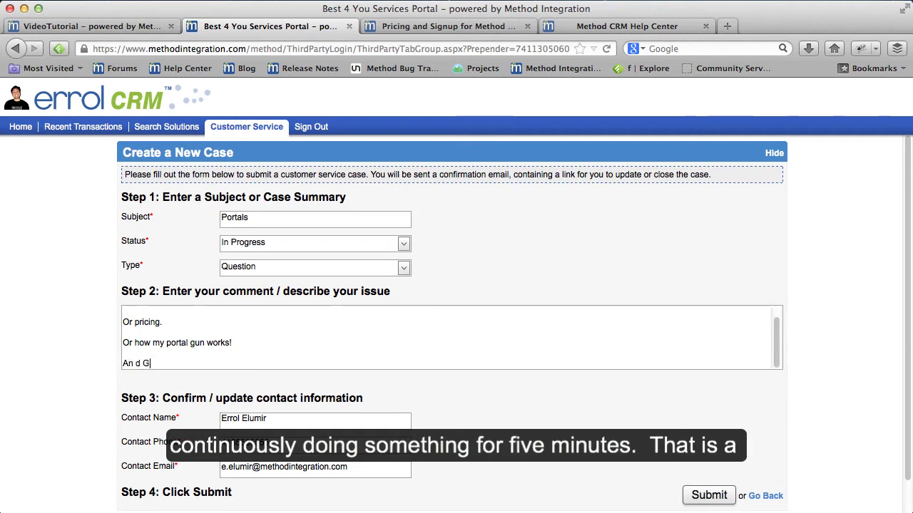
key("BackSpace")
key("BackSpace")
key("BackSpace")
key("BackSpace")
type("d Gla")
type("dos is ")
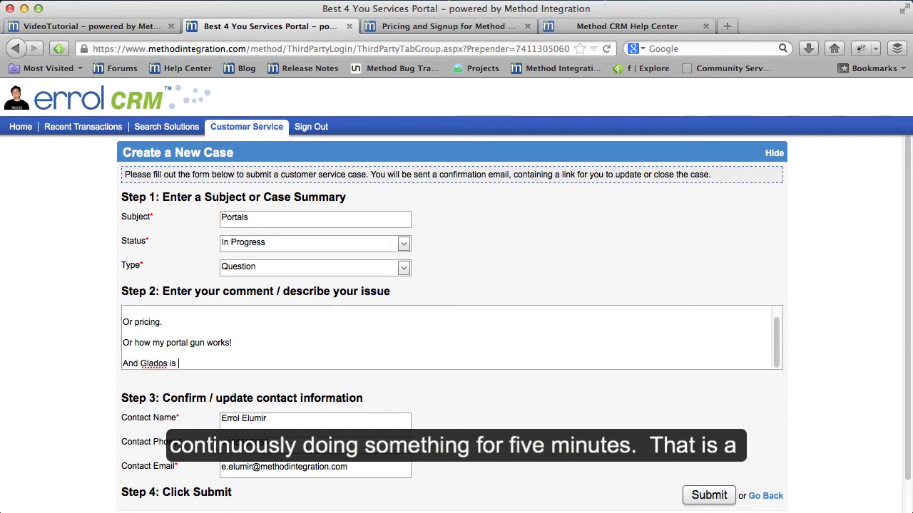
type("out to get me!")
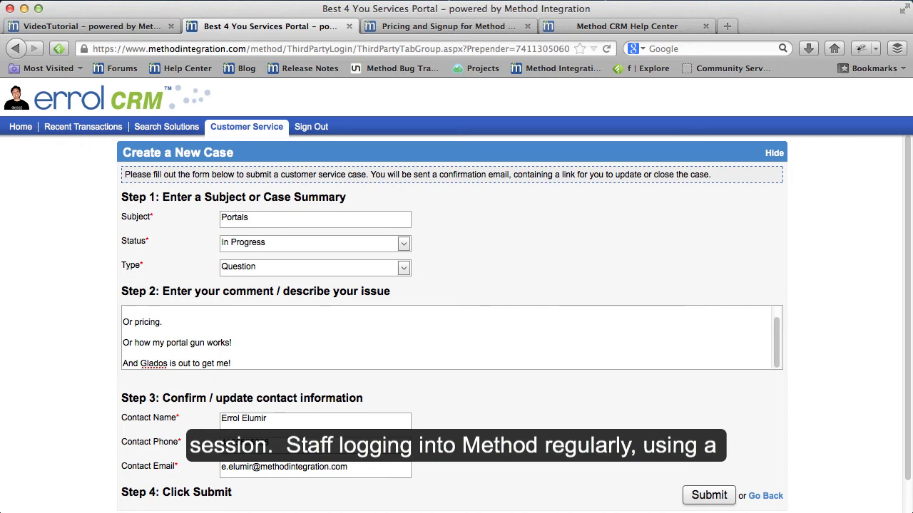
scroll(479, 362, "down", 1)
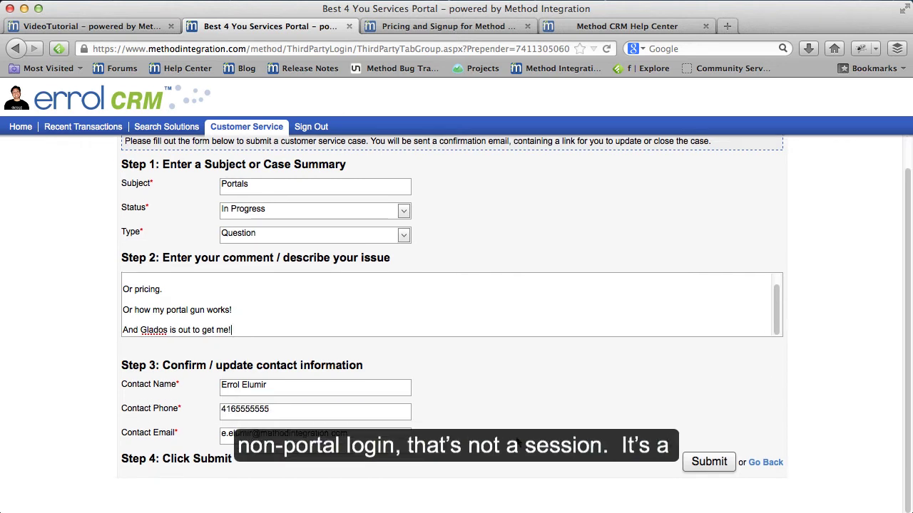
Step: Submit the Portals case, sign out of the portal, and return to the main Method CRM tab
left_click(696, 461)
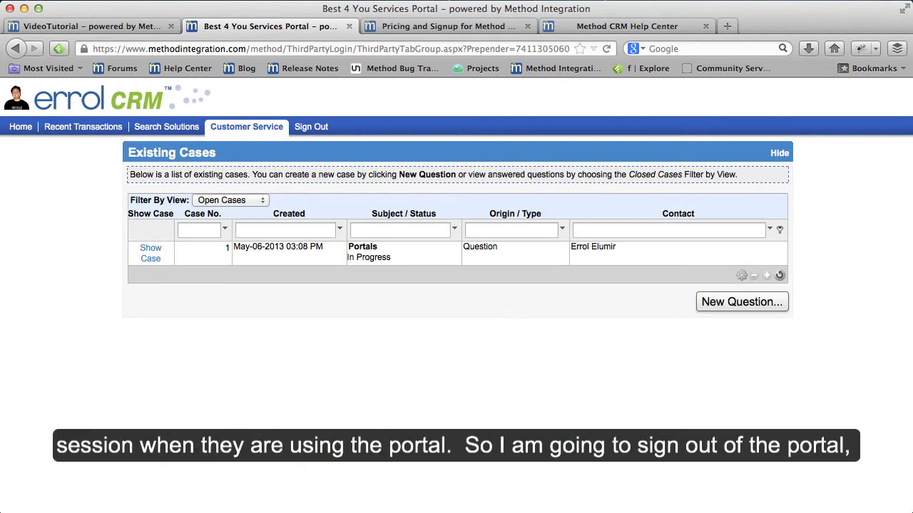
left_click(308, 127)
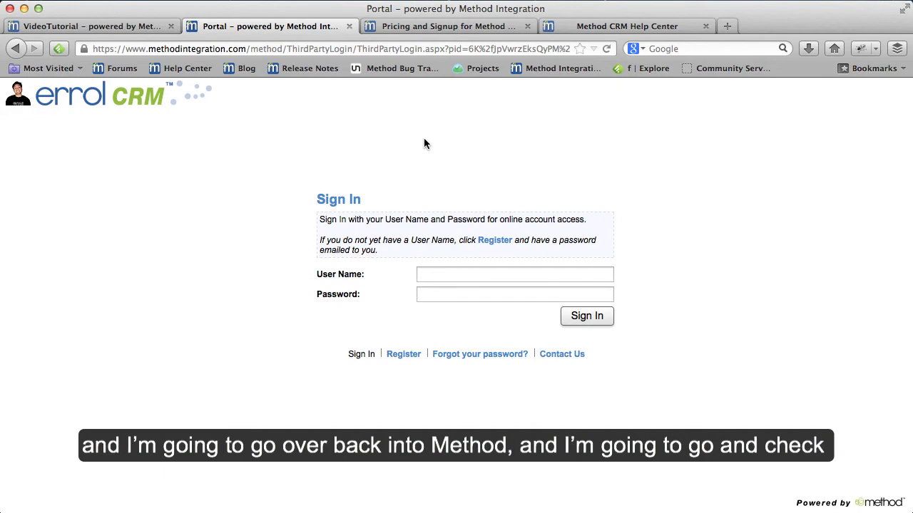
left_click(90, 26)
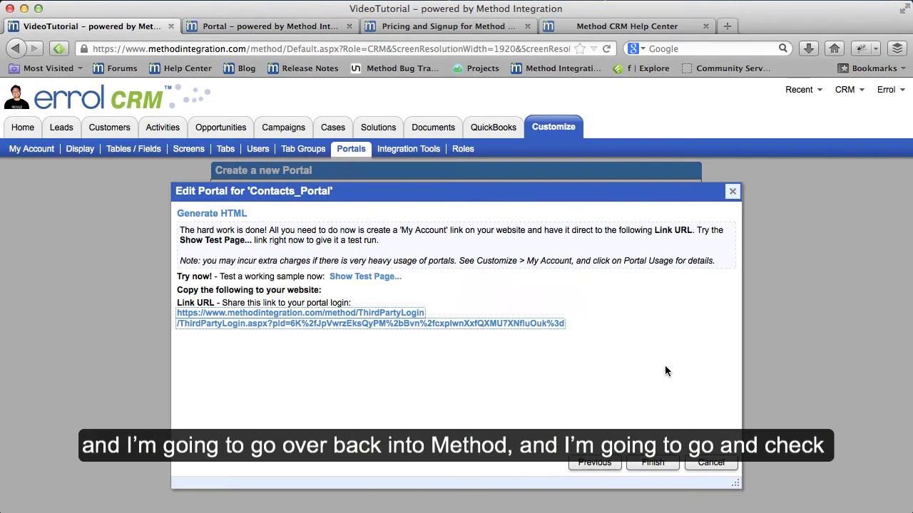
Step: Filter Portal Usage to May 2013 (five sessions, $0.00 total), then return to the portal Sign In page
left_click(702, 465)
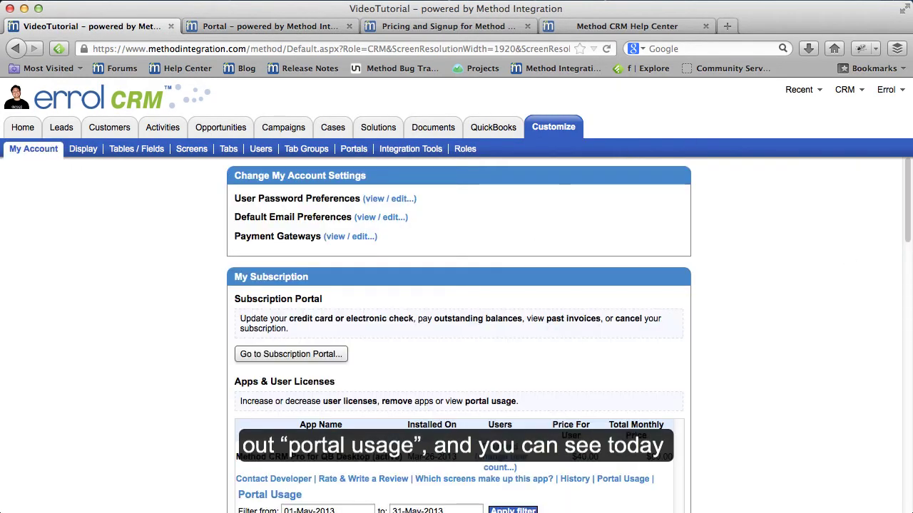
scroll(769, 349, "down", 5)
left_click(622, 333)
scroll(719, 346, "down", 4)
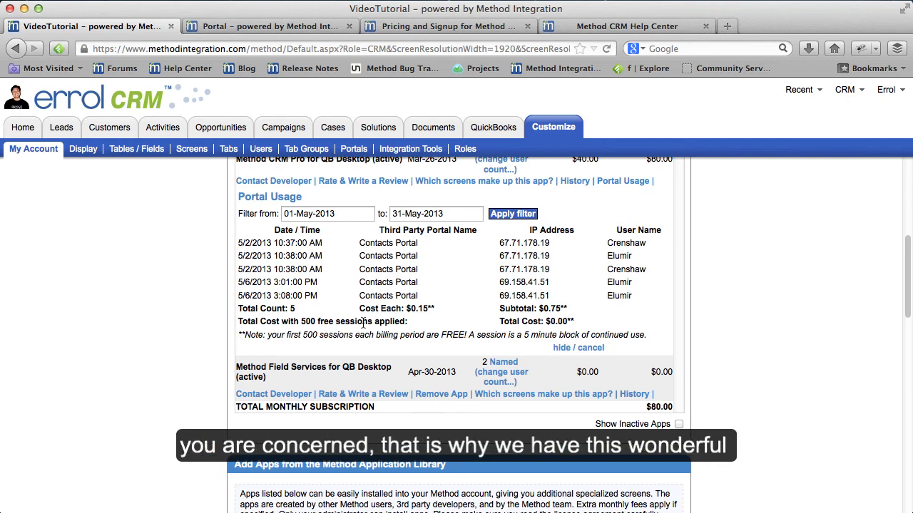
scroll(363, 322, "up", 2)
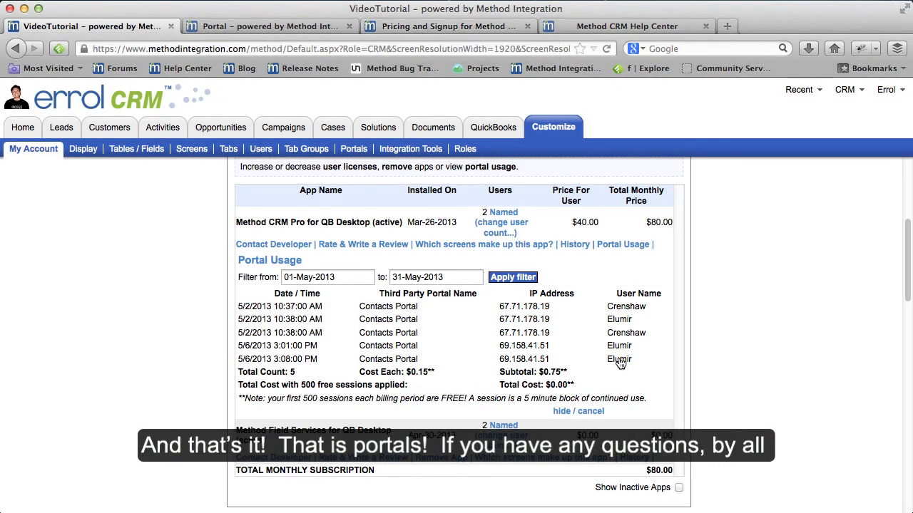
left_click(307, 25)
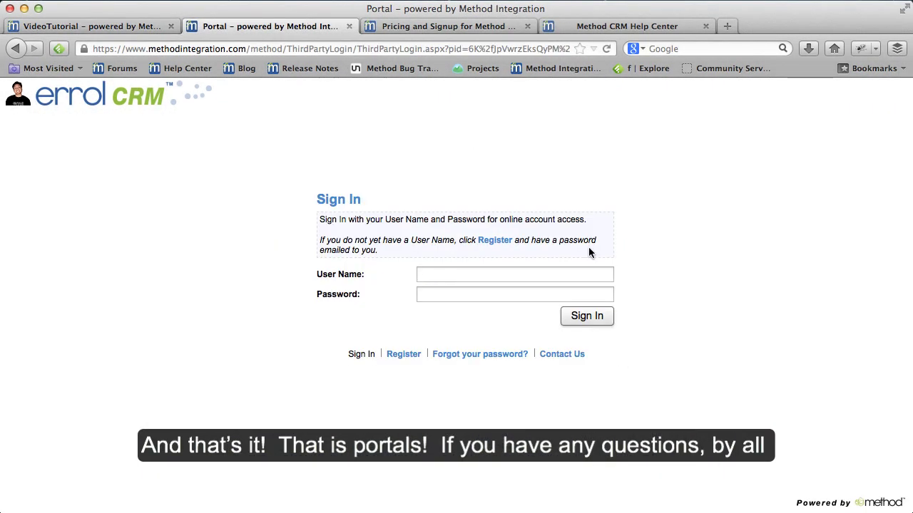